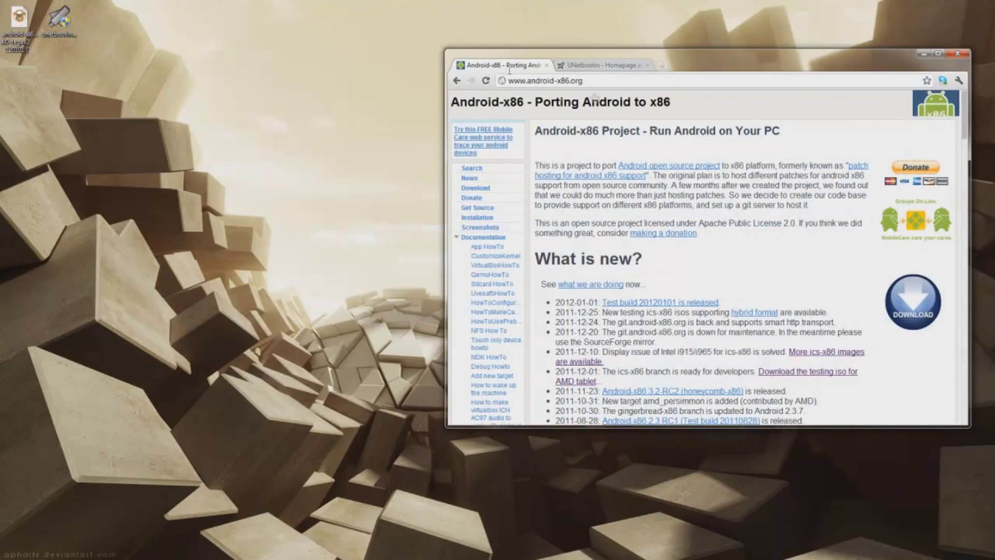
Skim the Android-x86 project news, then switch to the UNetbootin homepage tab
scroll(818, 233, "down", 10)
scroll(767, 215, "down", 7)
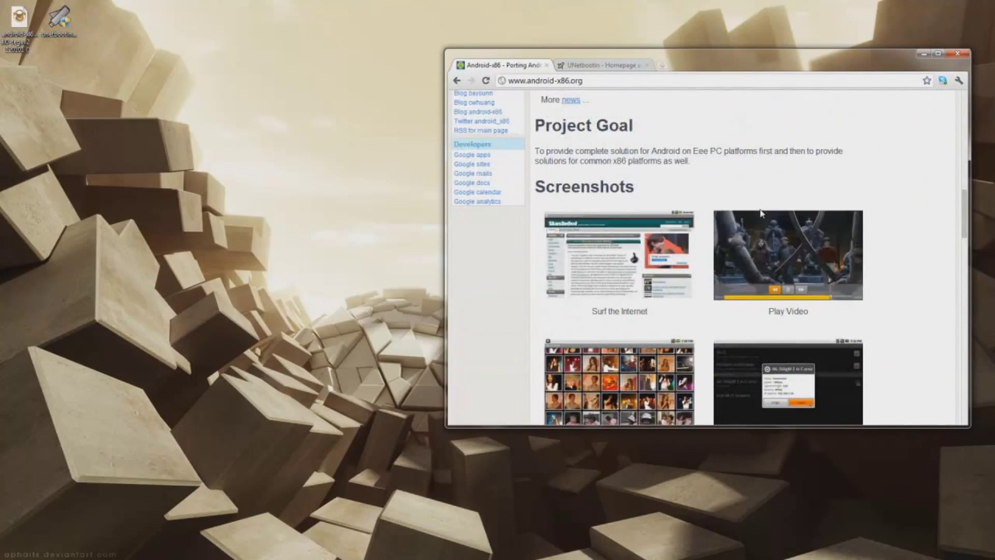
scroll(762, 212, "up", 6)
scroll(762, 210, "up", 10)
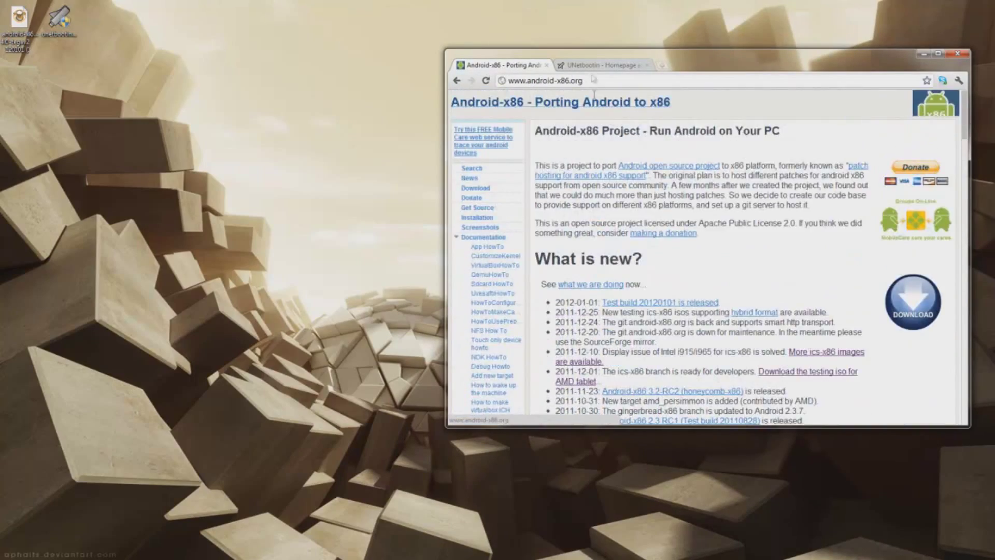
scroll(548, 188, "down", 9)
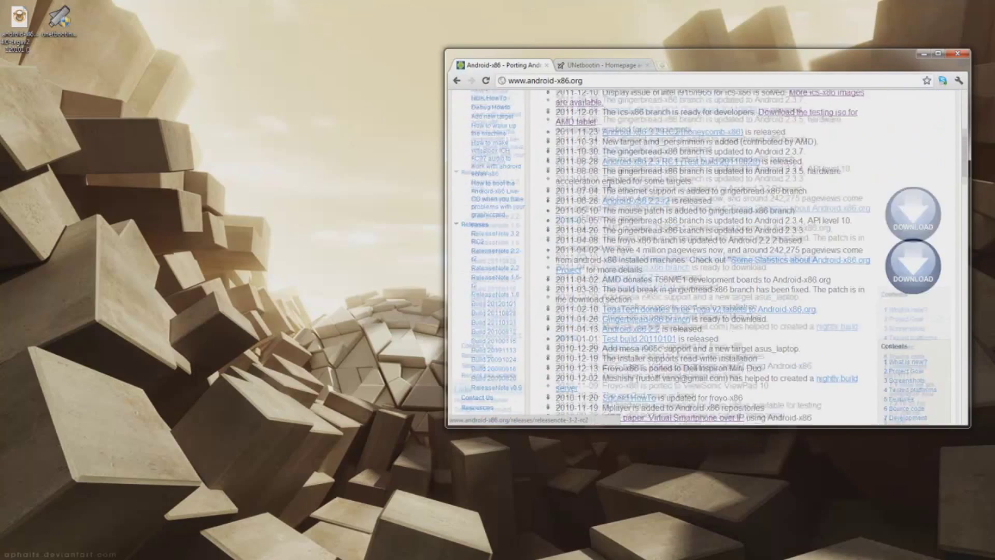
scroll(570, 156, "up", 7)
left_click(601, 65)
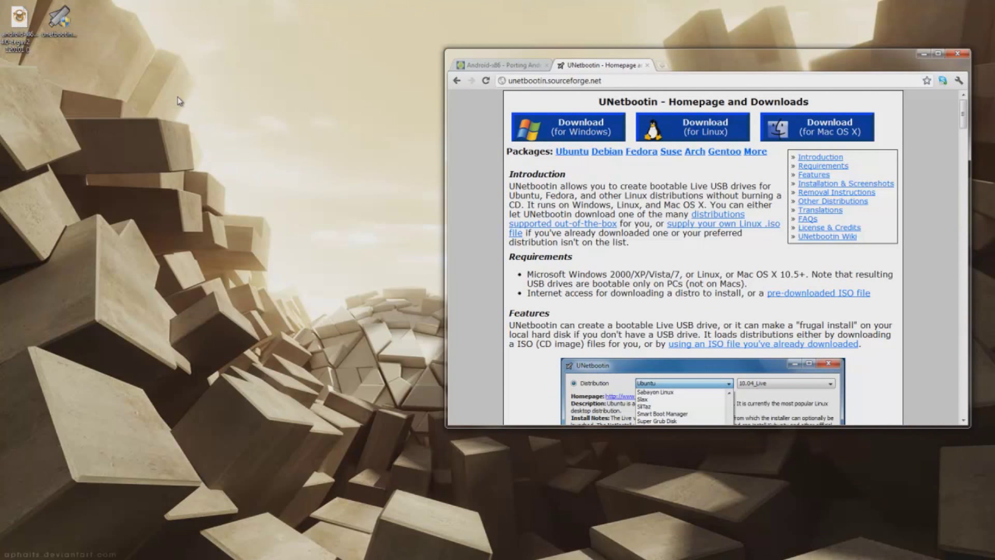
Move the android-x86 desktop icon beside the UNetbootin icon and return to the Android-x86 tab
left_click_drag(212, 113, 57, 25)
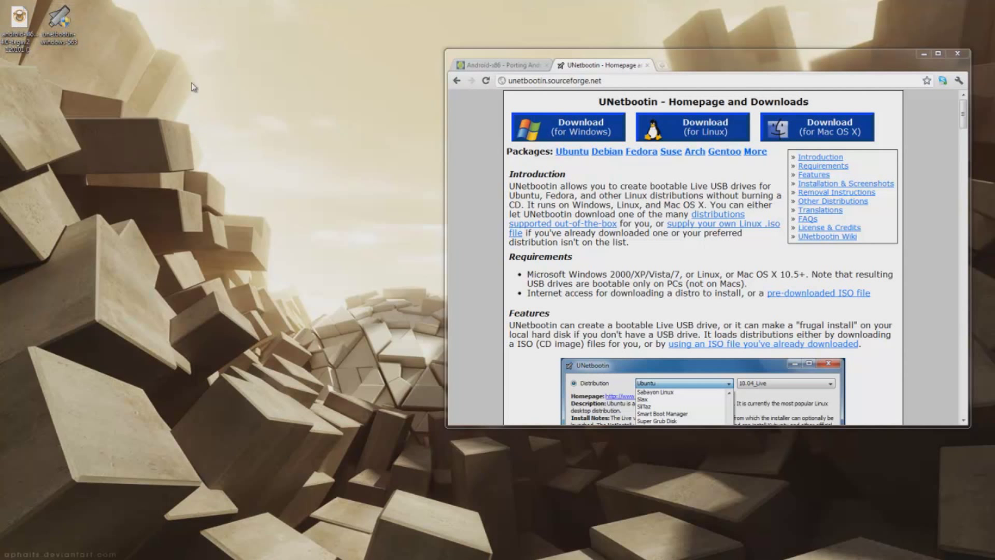
left_click(115, 31)
left_click_drag(14, 27, 133, 27)
left_click(238, 52)
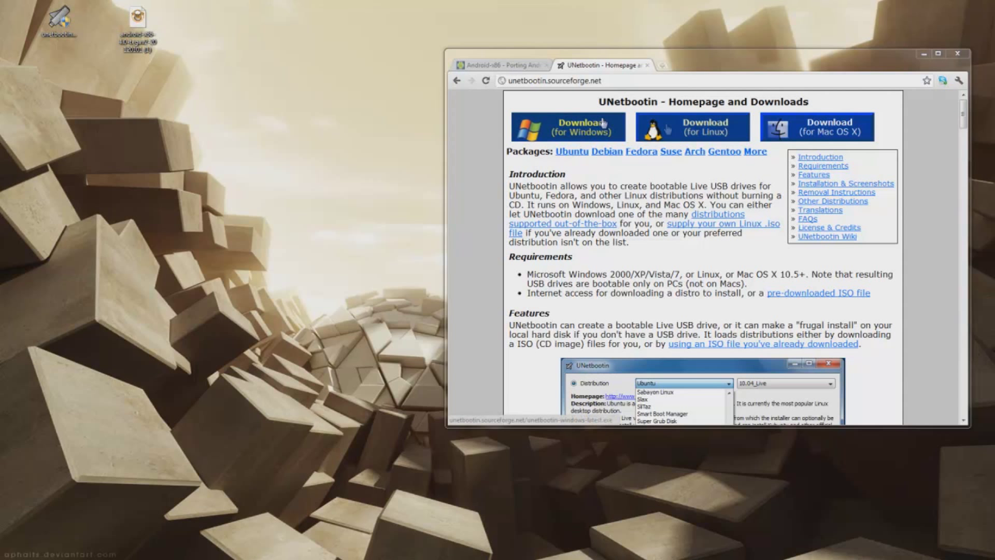
left_click(514, 69)
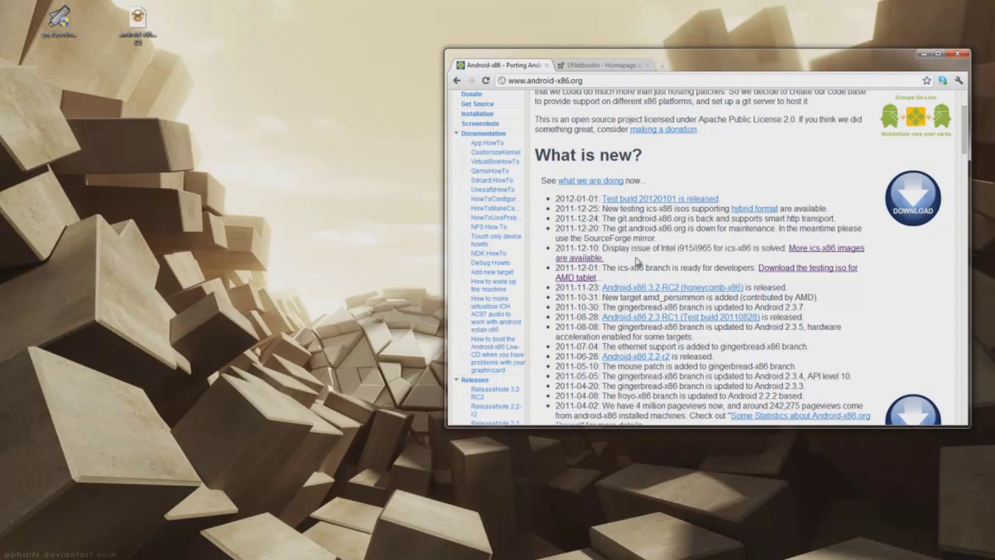
Open the Android-x86 page listing the ISO downloads
scroll(517, 100, "up", 2)
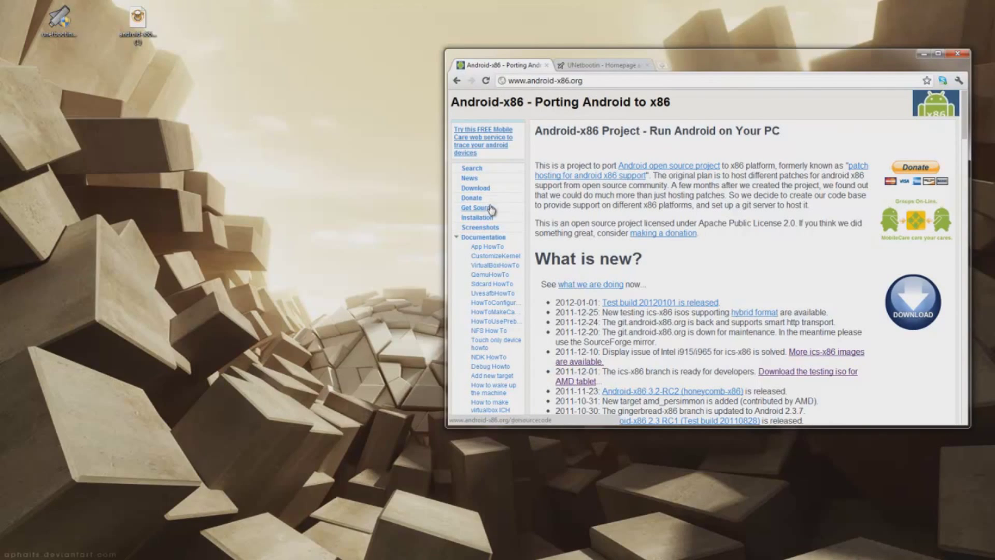
scroll(491, 210, "down", 4)
scroll(491, 212, "down", 4)
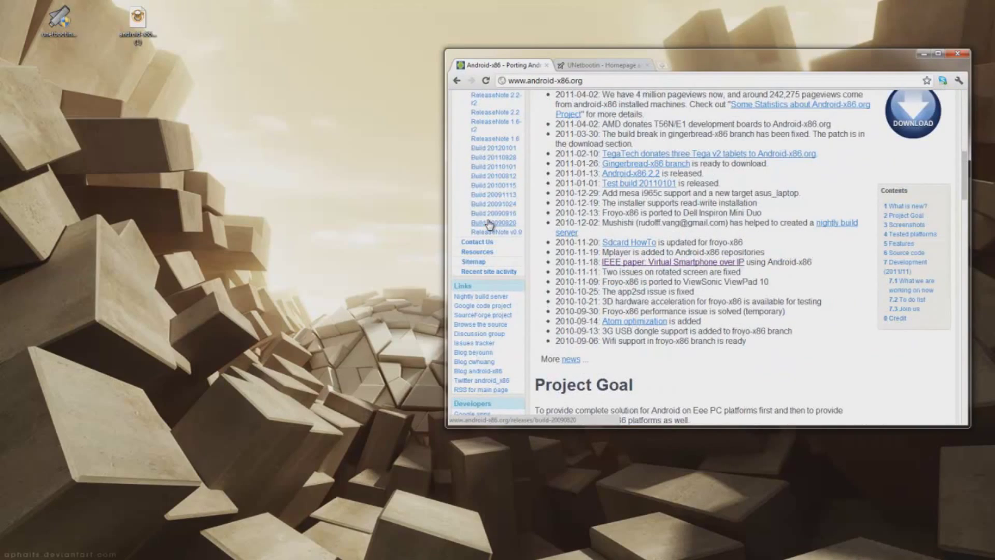
scroll(490, 224, "up", 8)
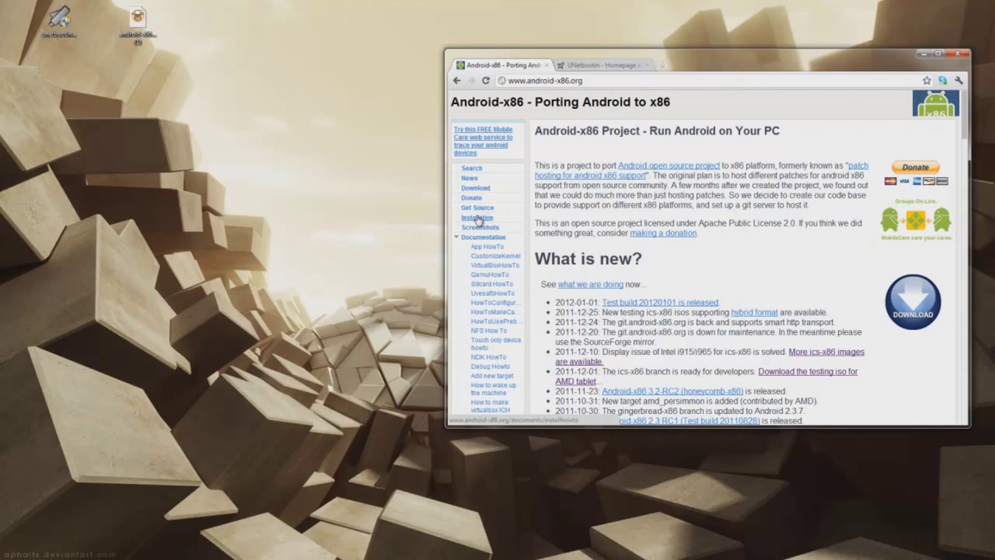
left_click(477, 218)
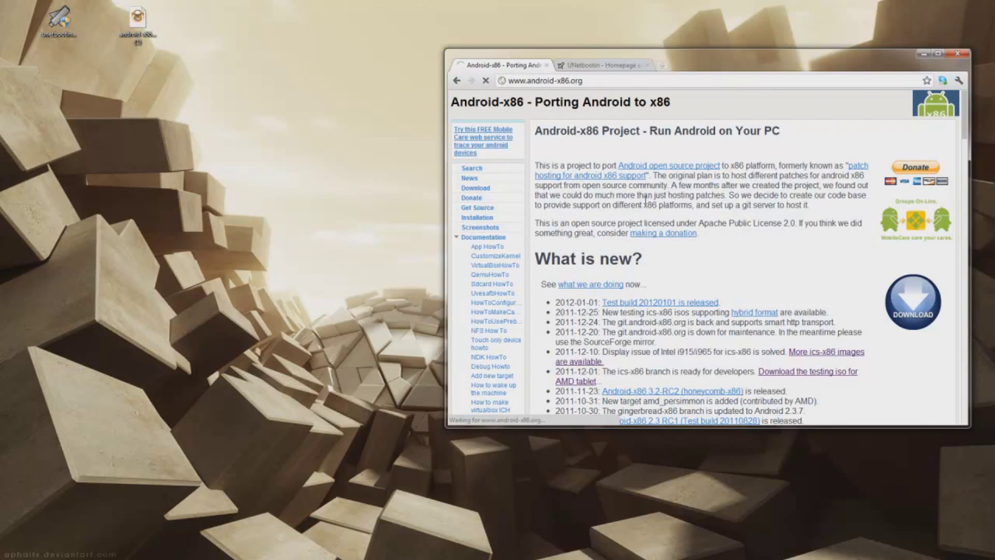
Scroll through the ISO download list, briefly highlighting the 2.2-r2-sparta file name
scroll(645, 199, "down", 10)
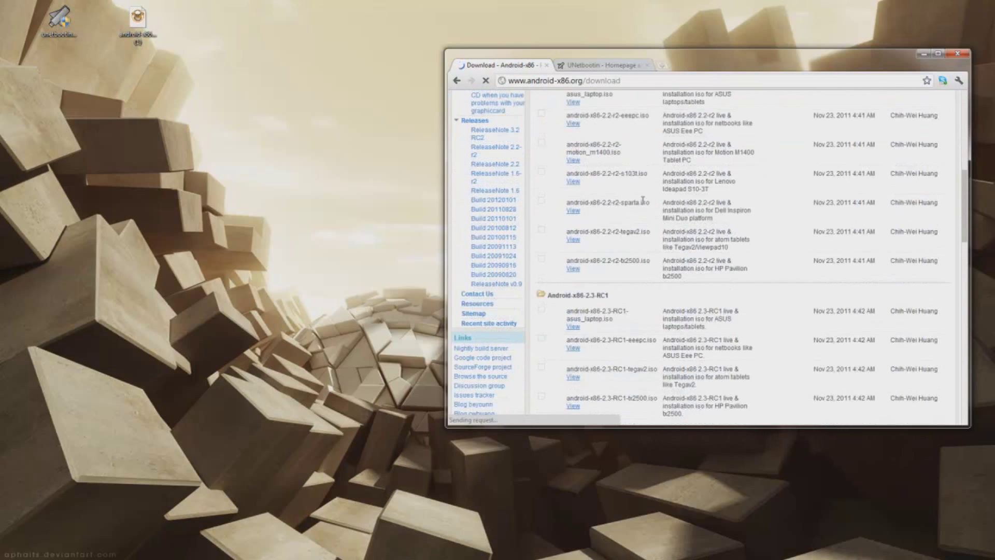
scroll(643, 199, "up", 2)
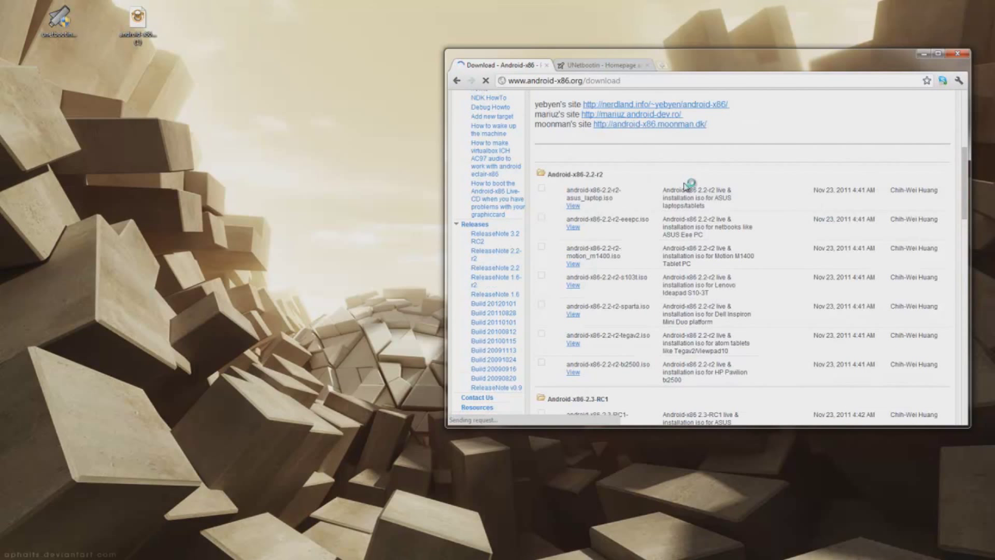
scroll(619, 196, "down", 4)
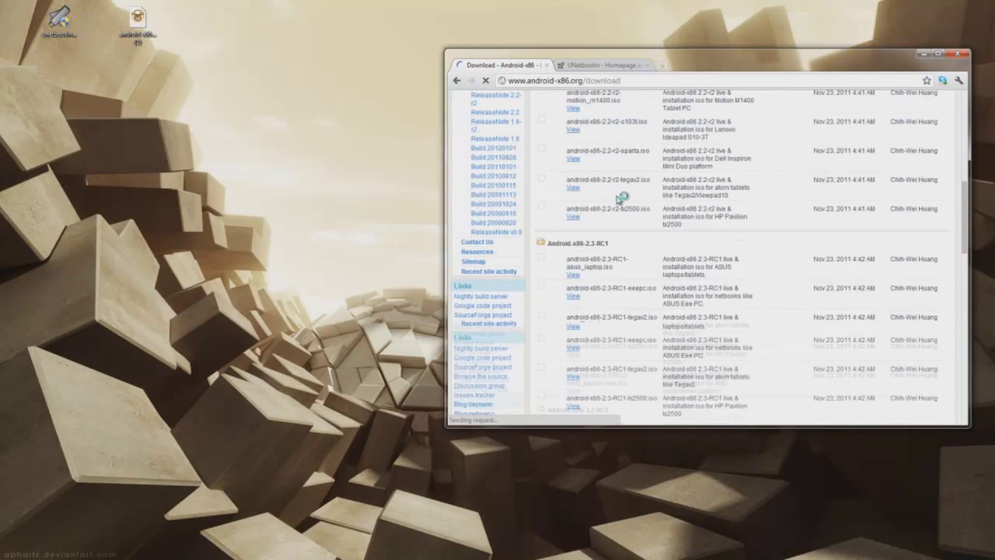
scroll(619, 197, "down", 10)
scroll(620, 197, "up", 6)
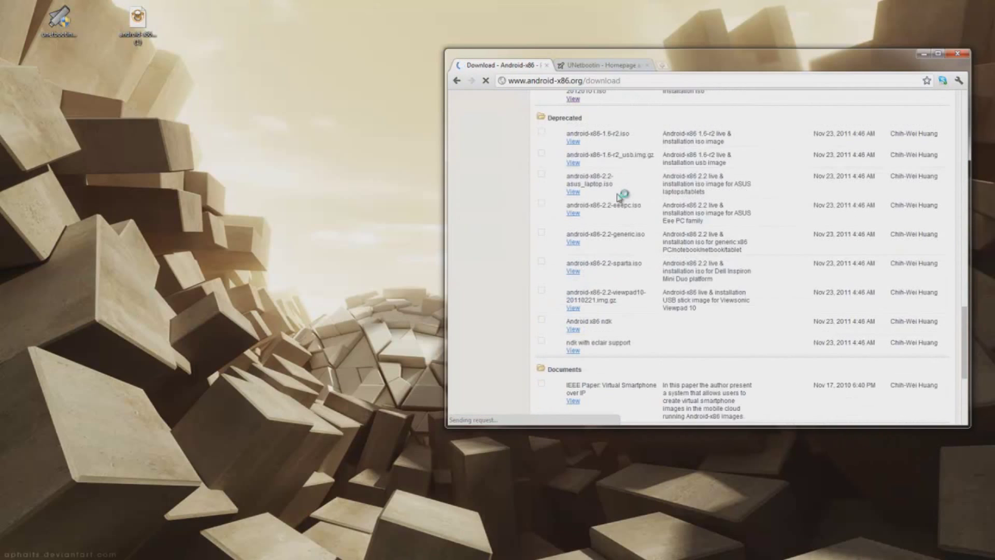
scroll(619, 197, "up", 2)
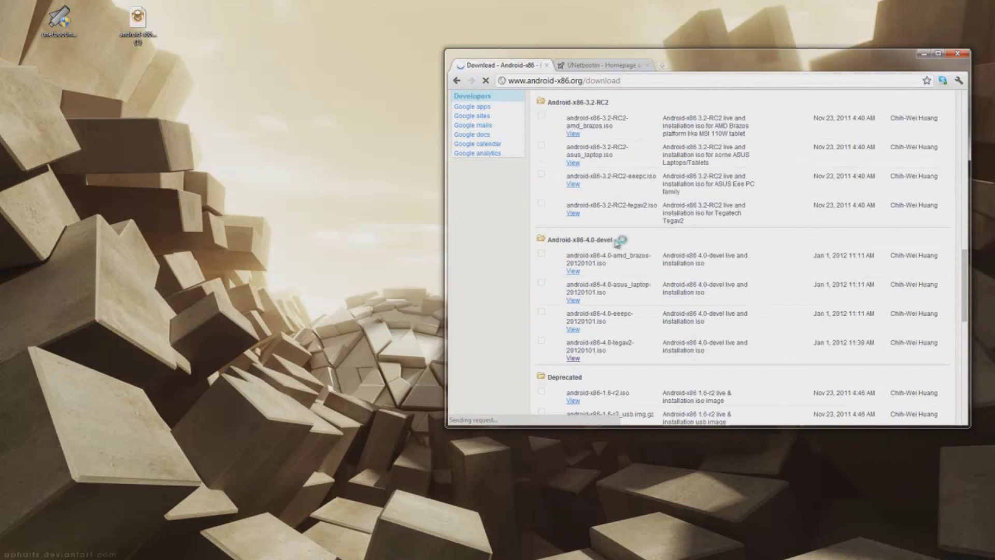
scroll(681, 291, "down", 3)
scroll(680, 285, "down", 1)
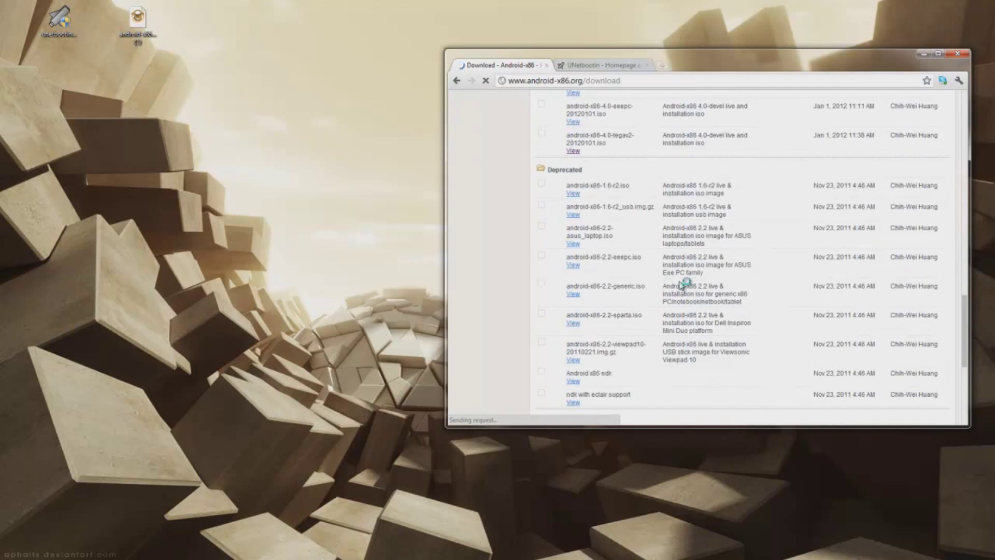
scroll(680, 284, "down", 6)
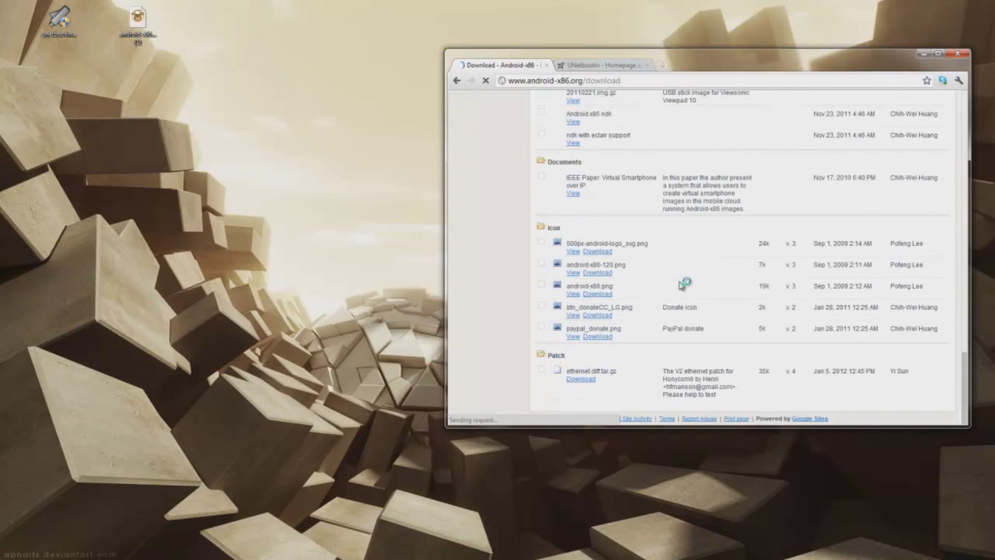
scroll(679, 277, "up", 7)
scroll(679, 277, "up", 10)
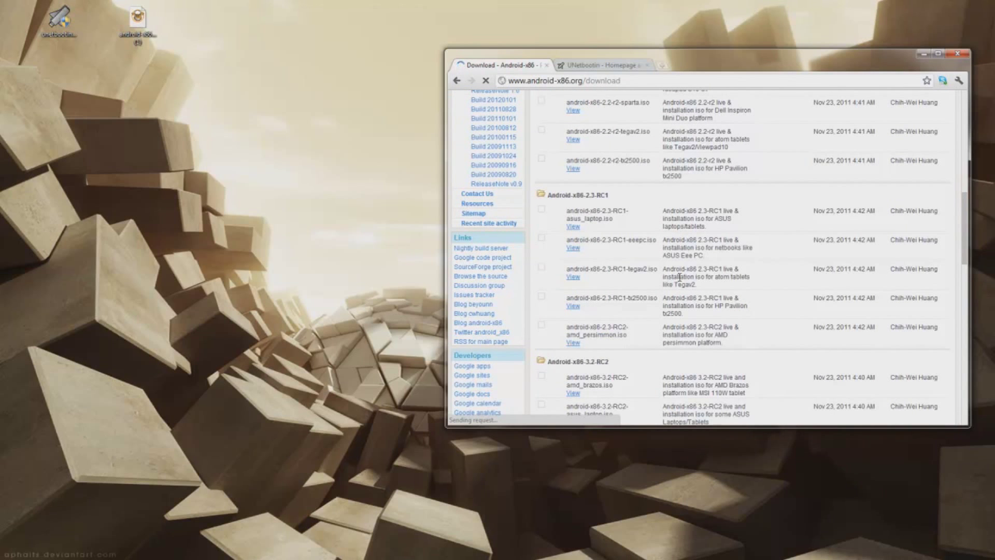
scroll(679, 277, "up", 5)
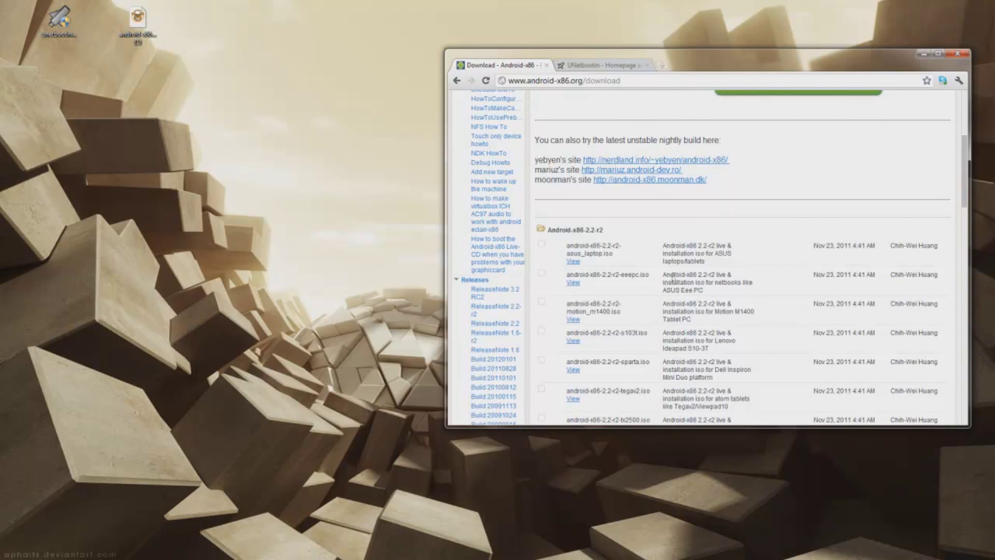
scroll(672, 278, "up", 4)
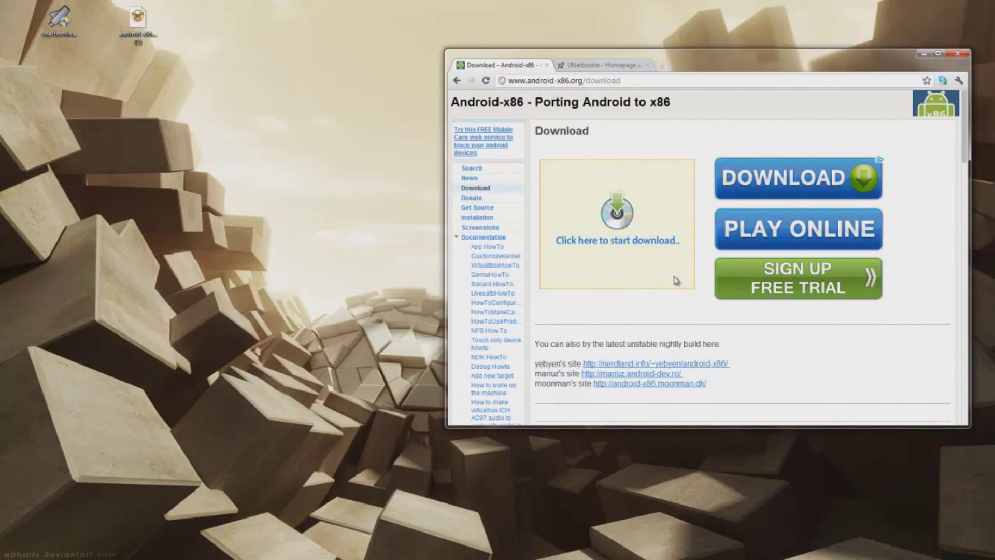
scroll(676, 280, "down", 4)
scroll(675, 275, "down", 1)
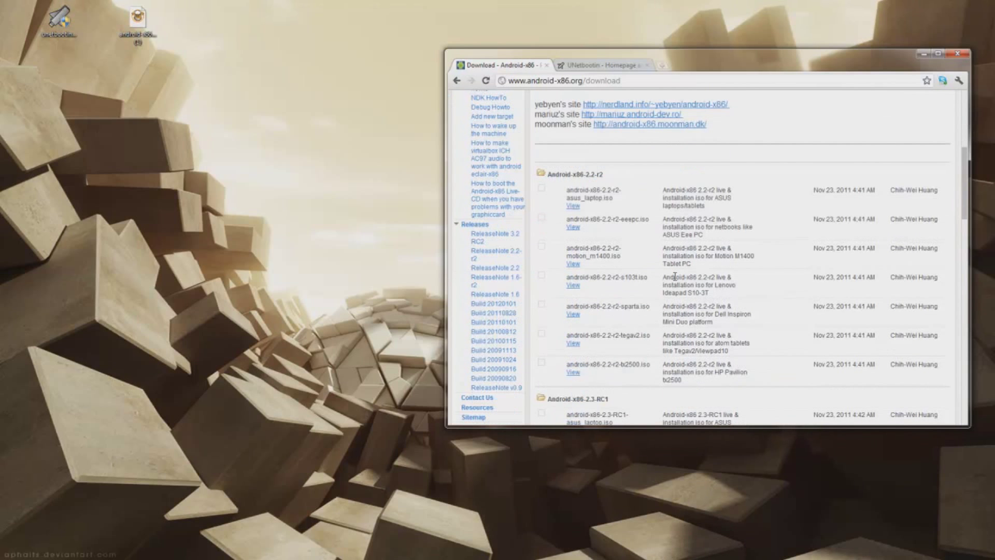
left_click_drag(621, 305, 633, 303)
left_click(646, 303)
Scroll to the Android-x86-4.0-devel section and highlight its build rows
scroll(609, 306, "down", 3)
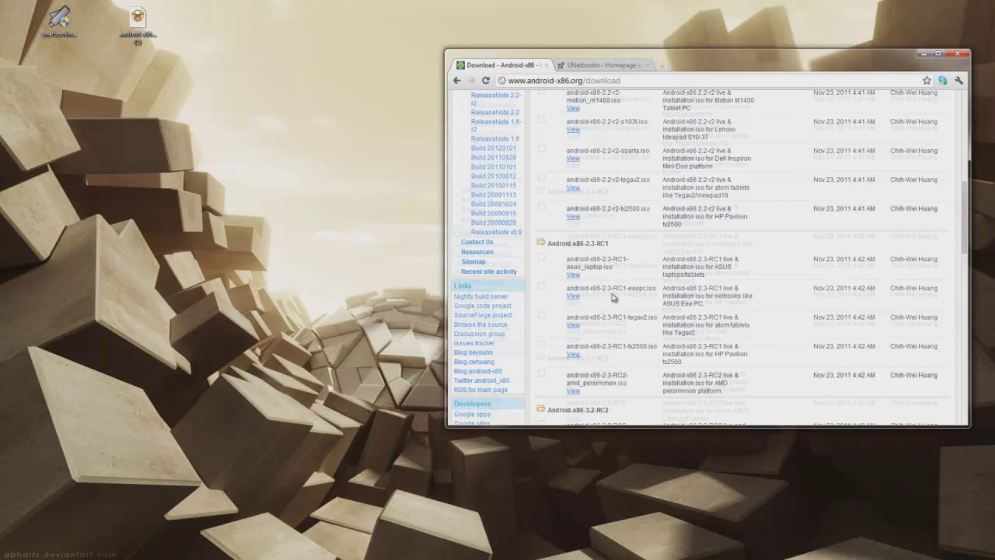
scroll(613, 296, "down", 4)
scroll(622, 290, "down", 4)
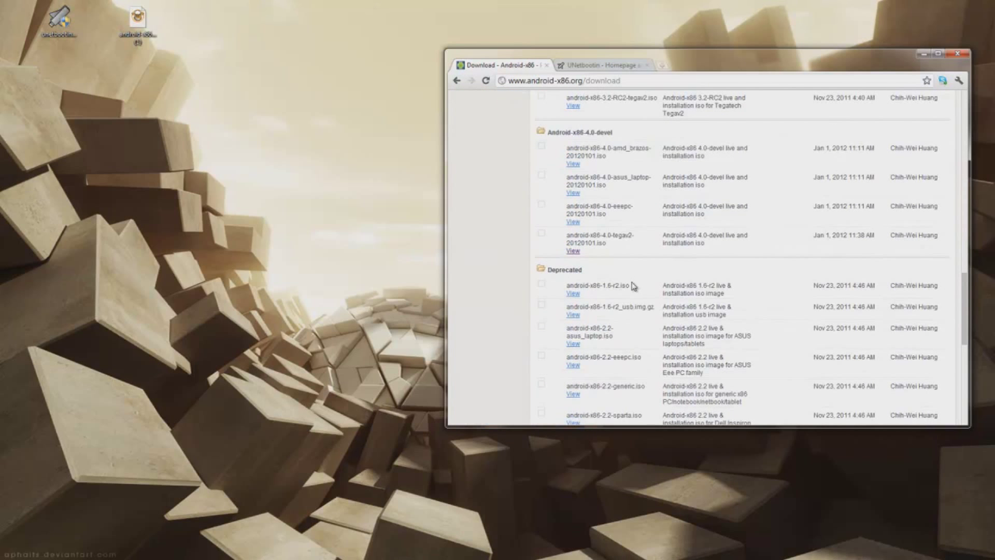
scroll(632, 286, "up", 1)
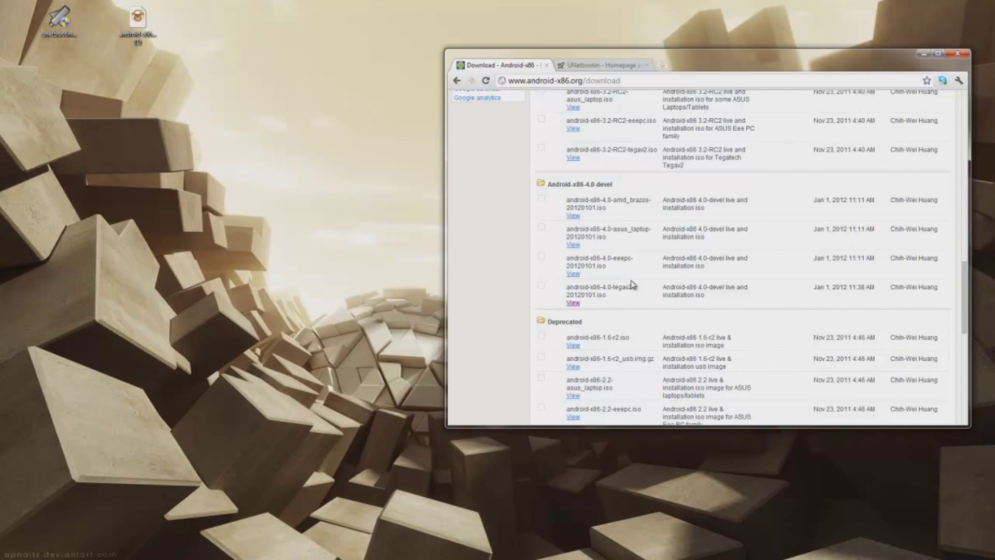
left_click_drag(585, 199, 631, 295)
Clear the 4.0-devel row highlight and select UNetbootin's Diskimage option
left_click(657, 229)
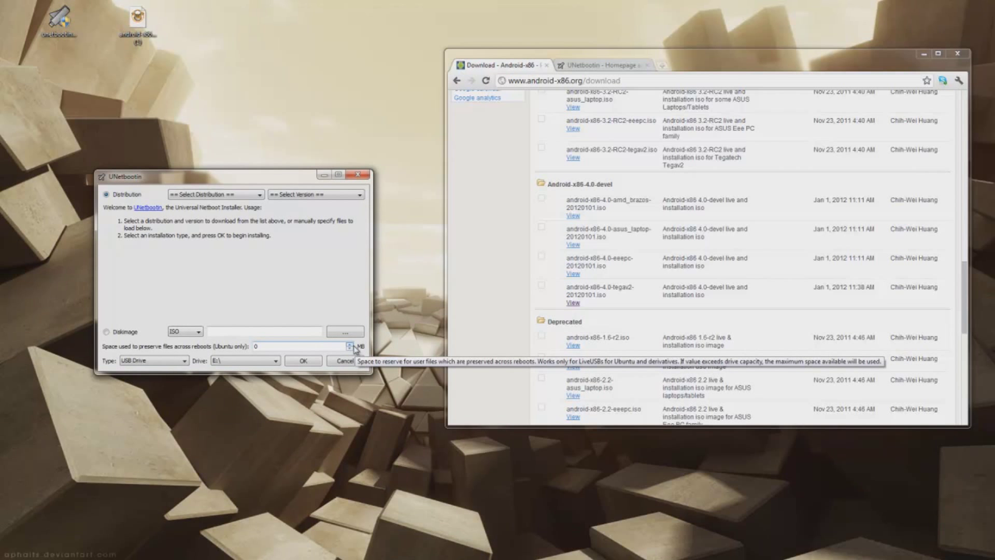
left_click(176, 333)
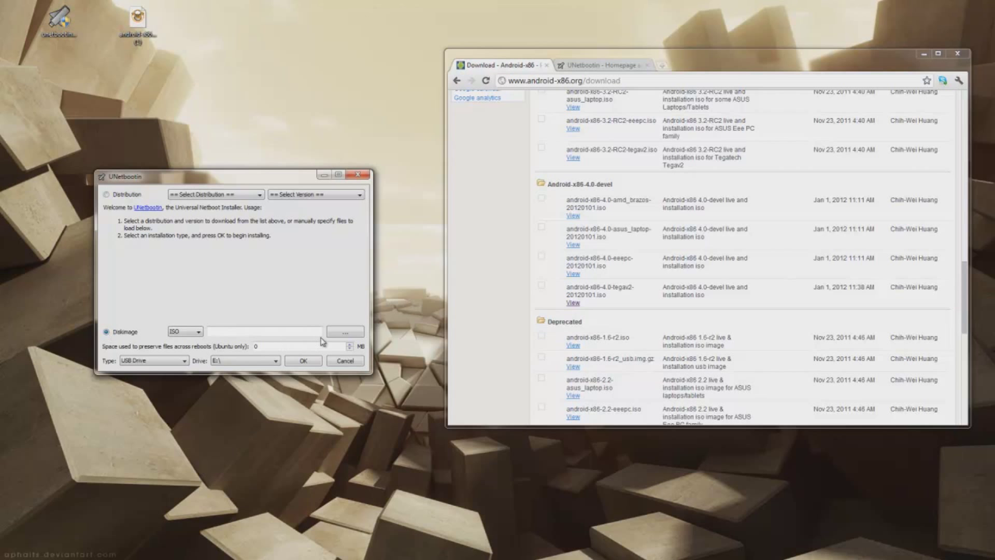
Pick the android-x86-4.0-tegav2-20120101 ISO from the Desktop, close the picker, and confirm with OK
left_click(359, 333)
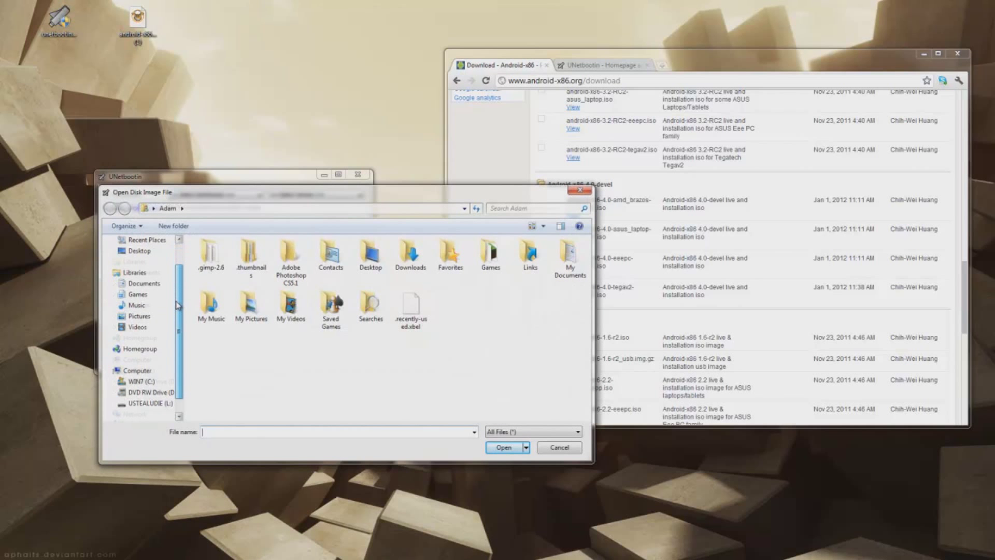
left_click(139, 278)
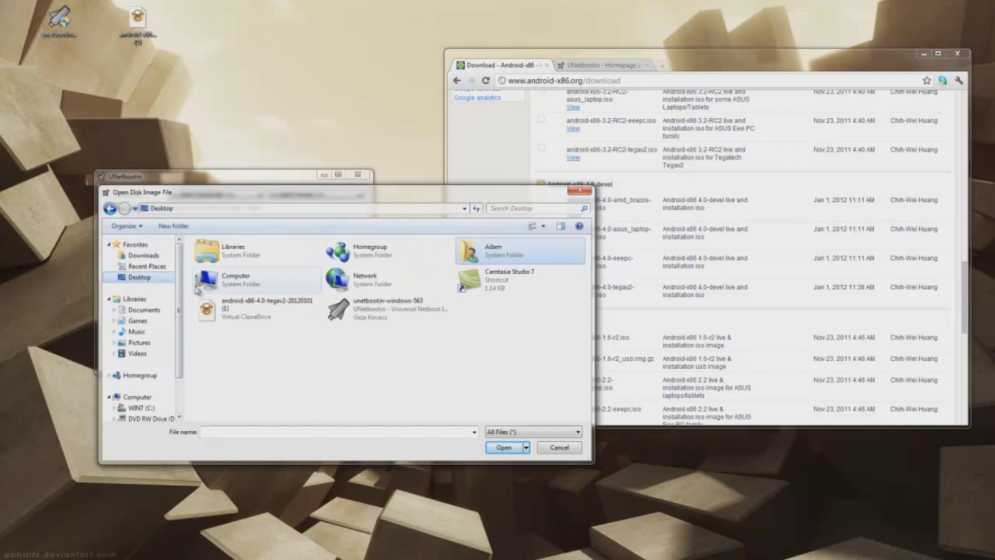
left_click(222, 317)
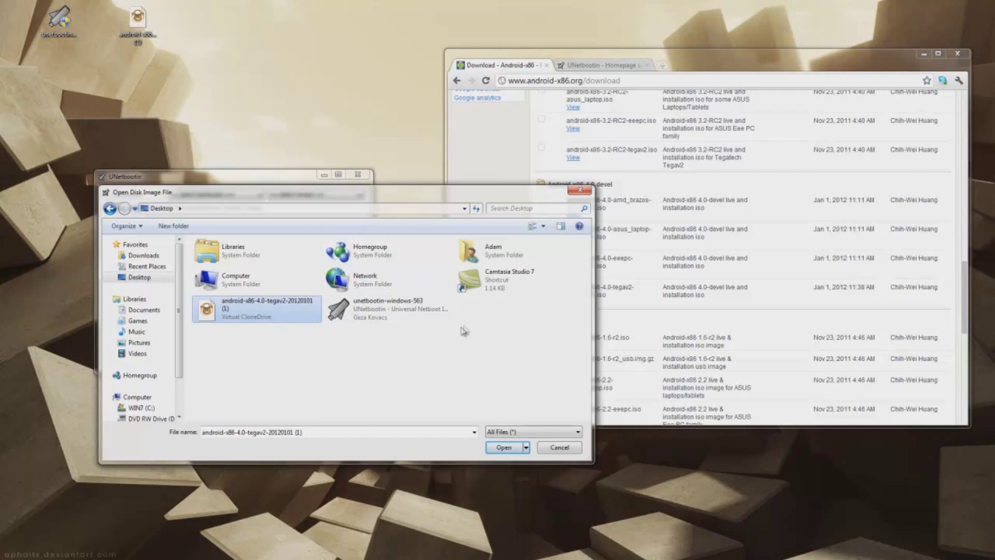
left_click(579, 190)
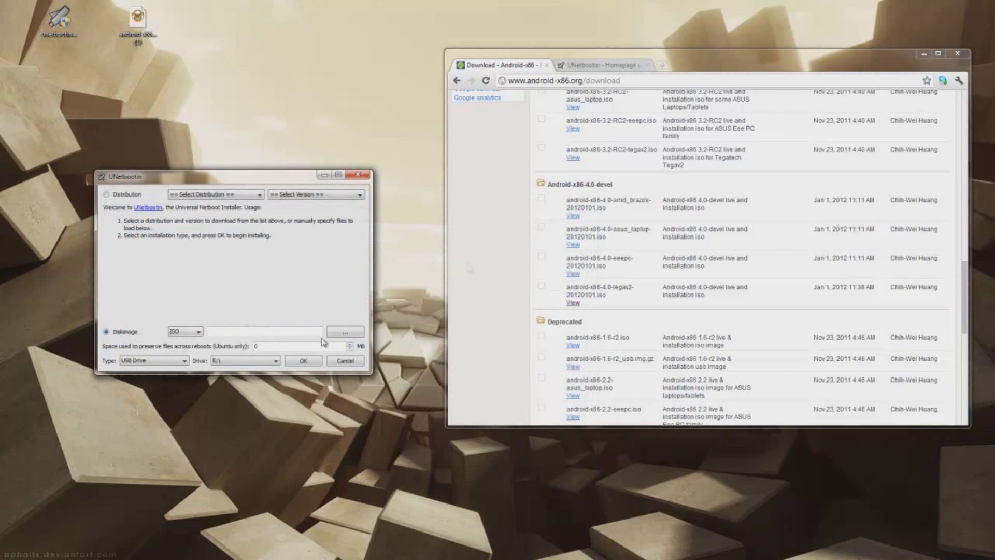
left_click(305, 361)
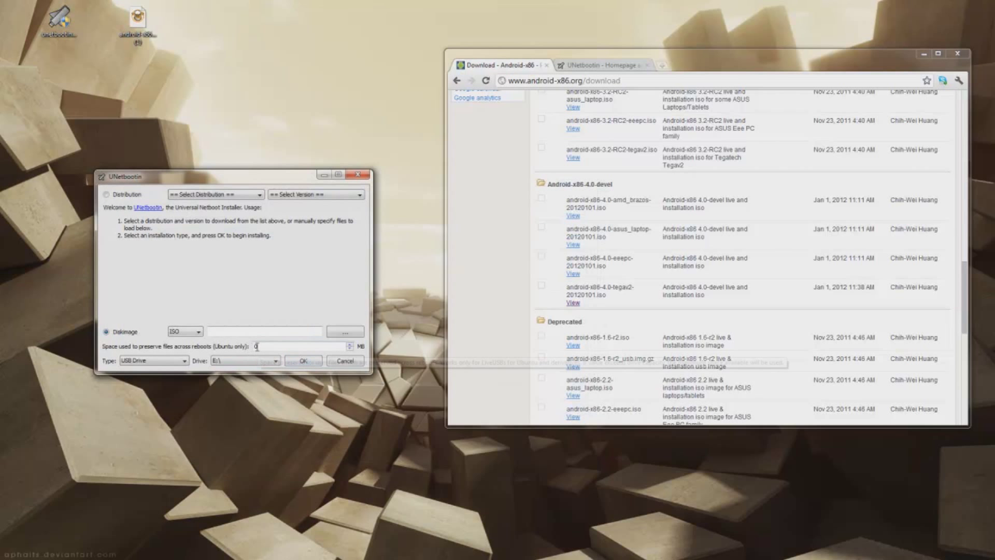
left_click(249, 361)
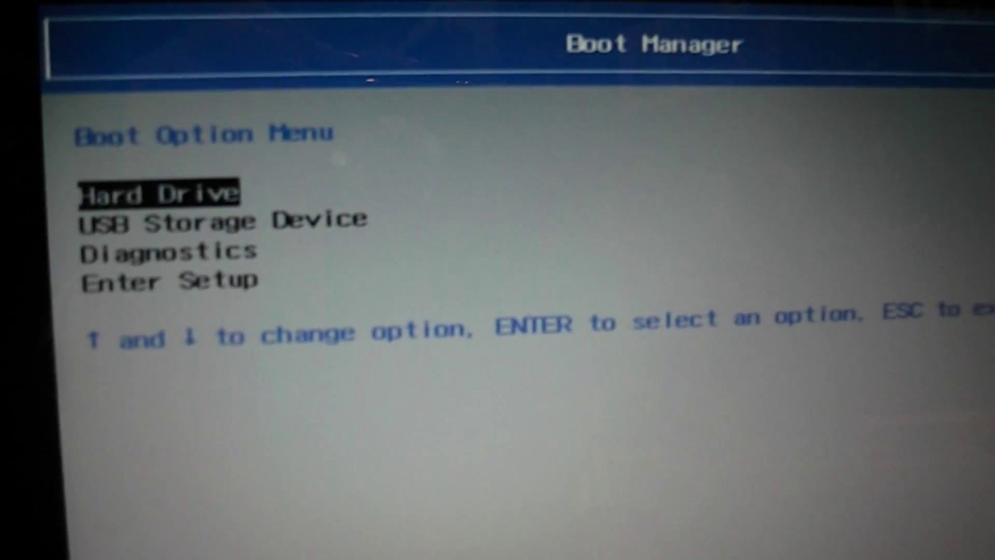
Move the Boot Option Menu selection down to USB Storage Device
key("Down")
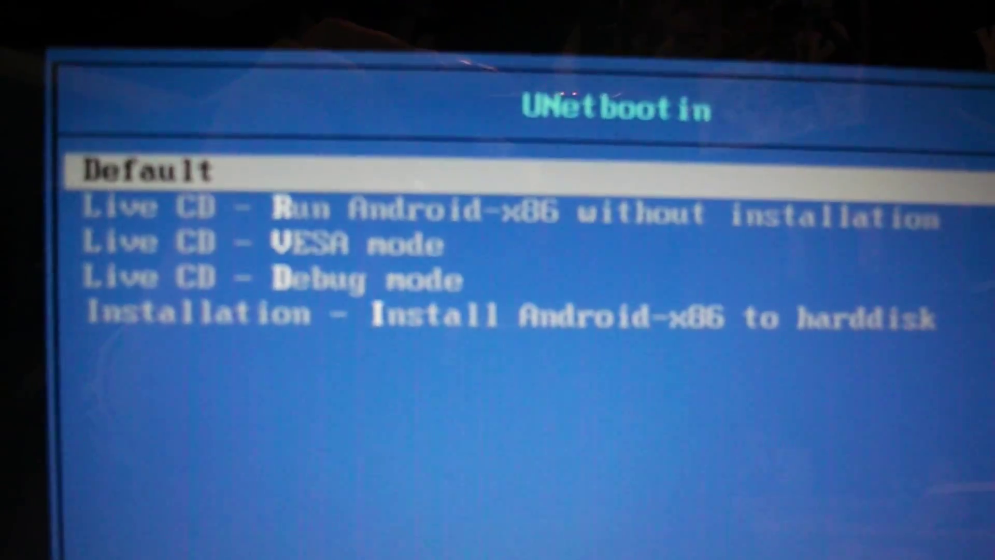
Highlight 'Live CD - Run Android-x86 without installation' in the UNetbootin boot menu
key("Down")
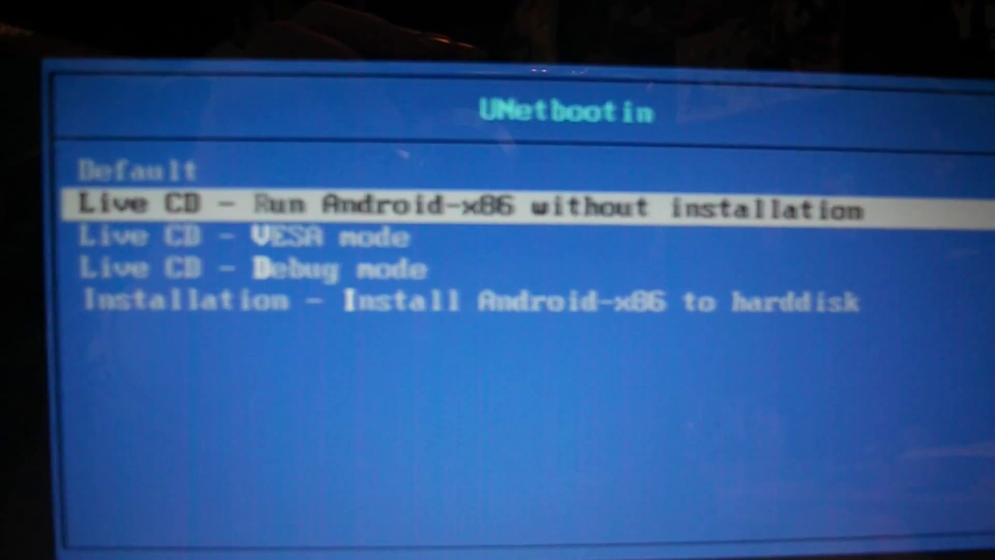
key("Down")
key("Down")
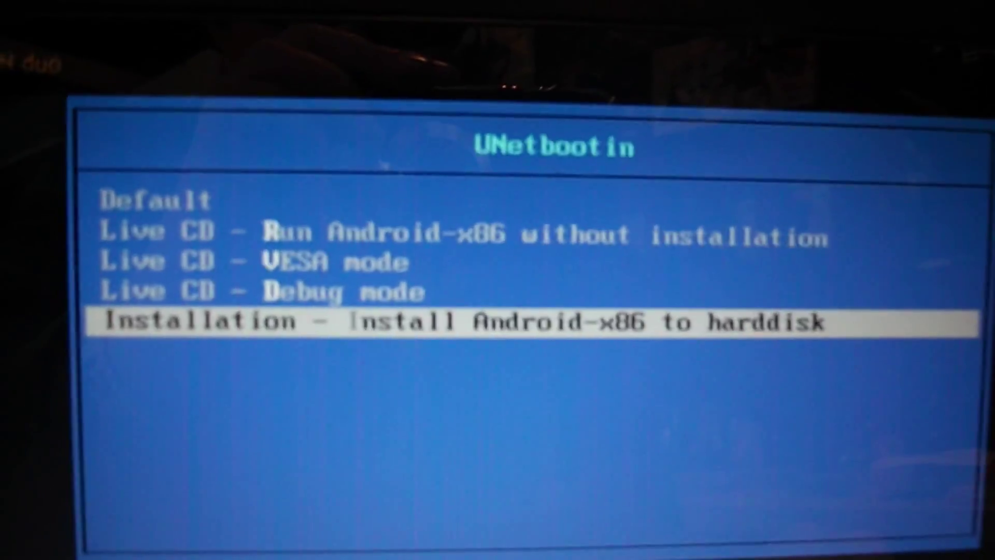
key("Up")
key("Up")
key("Up")
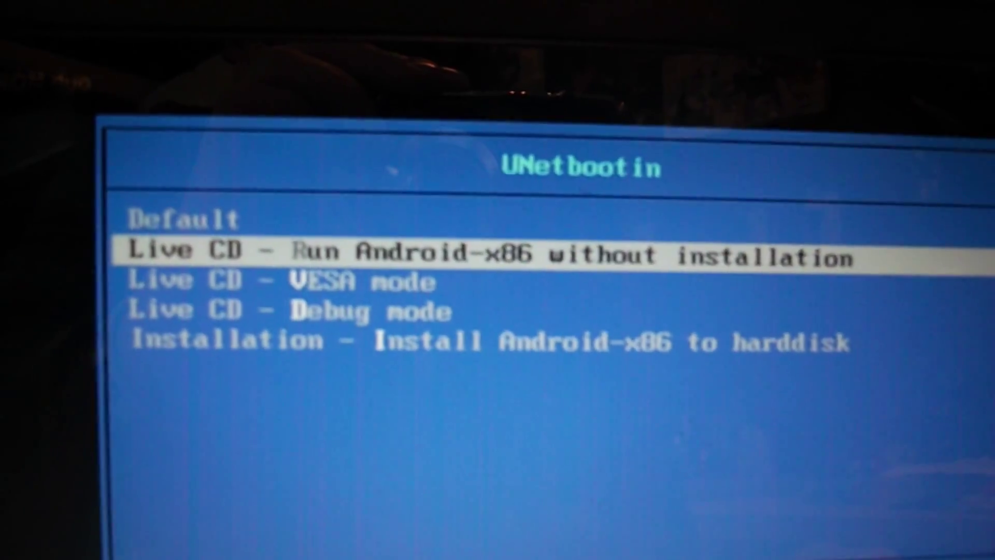